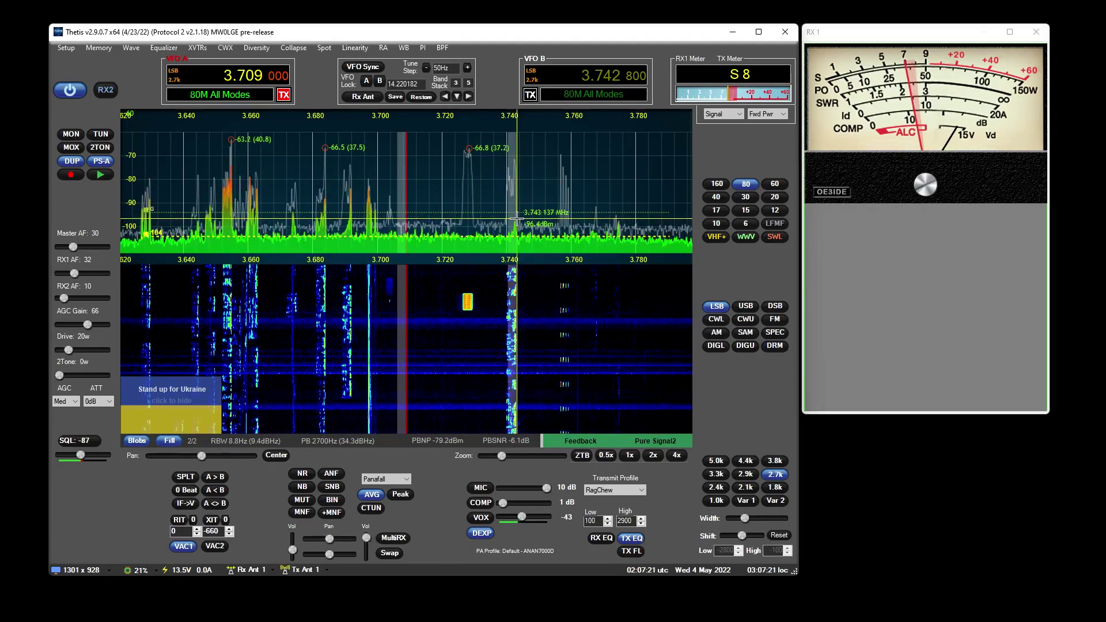
- Tune VFO A to the signal near 3.743 MHz to check the S meter, and return it to 3.709 MHz
click(514, 219)
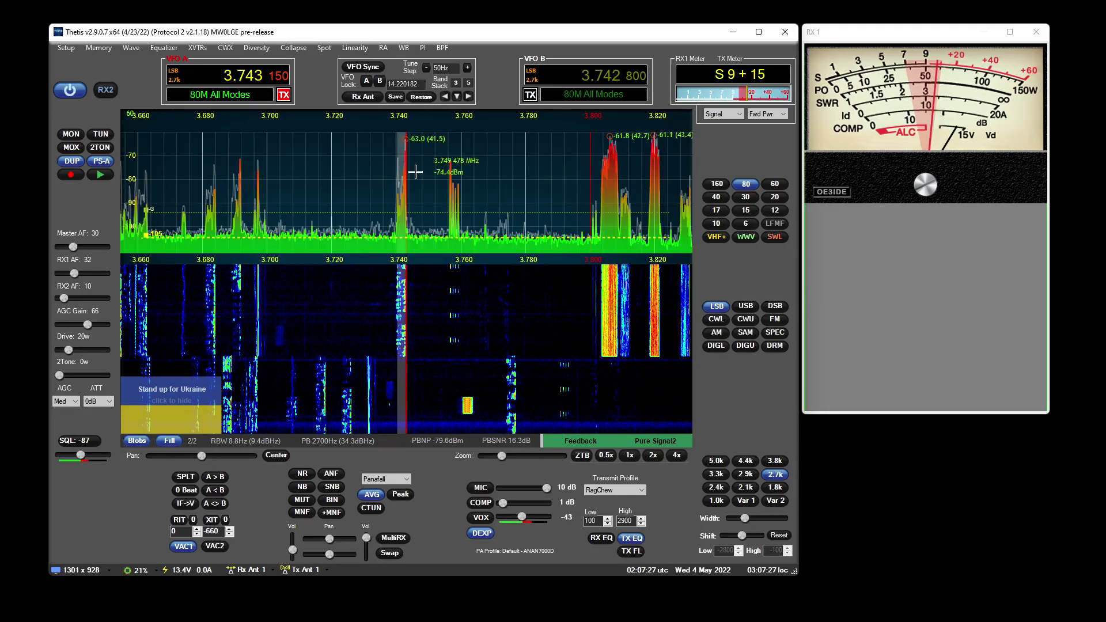
click(254, 76)
text(3.)
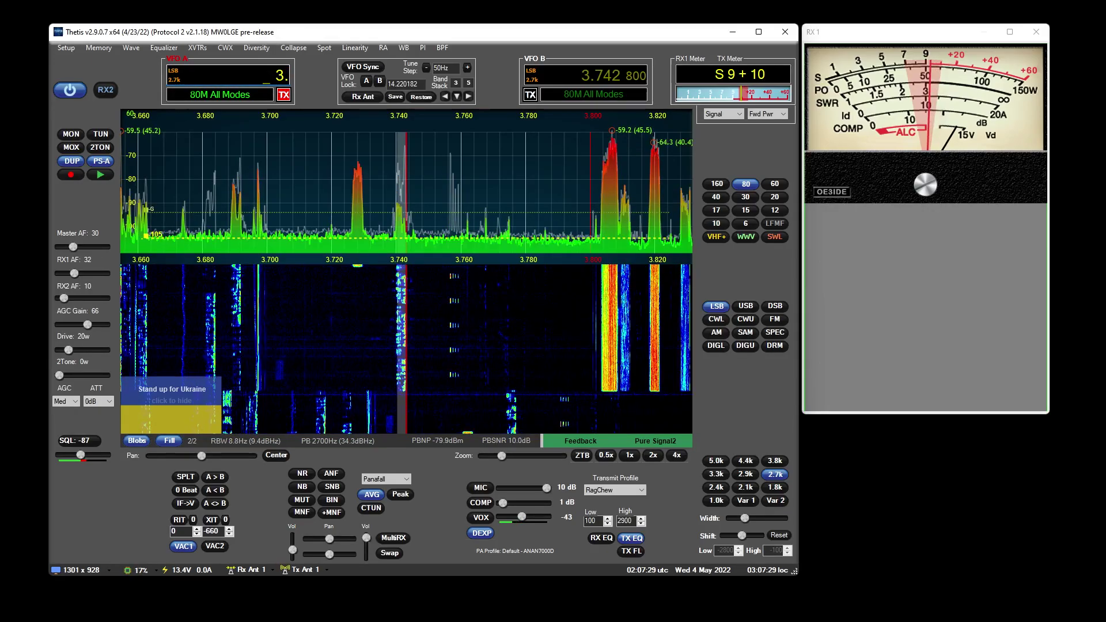
text(708)
key(BackSpace)
text(9)
key(Return)
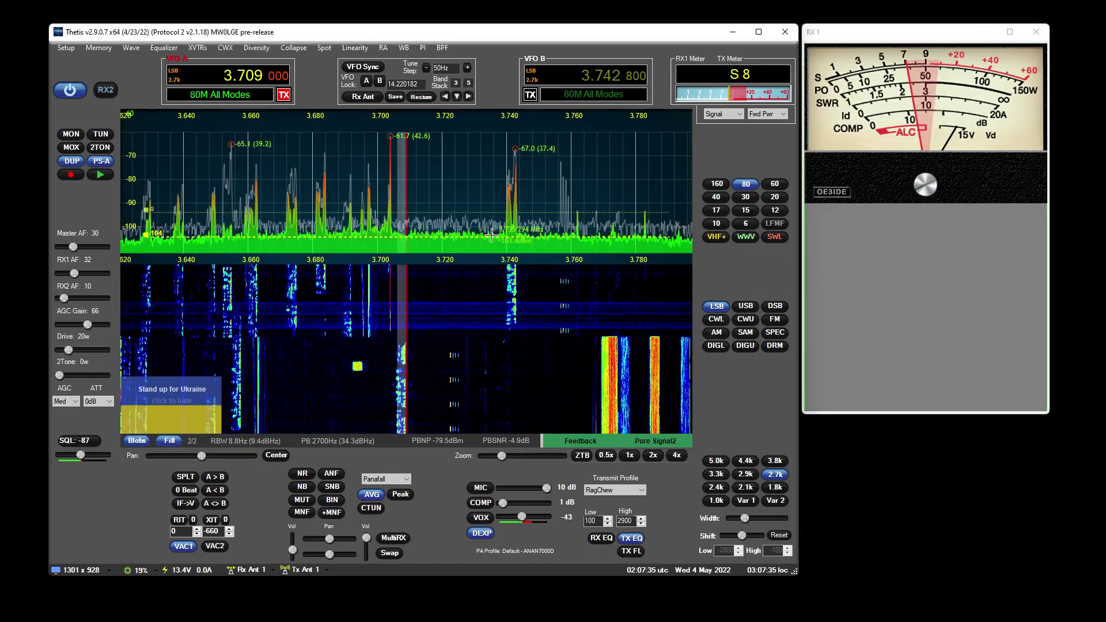
- Switch between transmit and receive three times with MOX on 3.709 MHz to watch the floating meter window change its meters
click(71, 148)
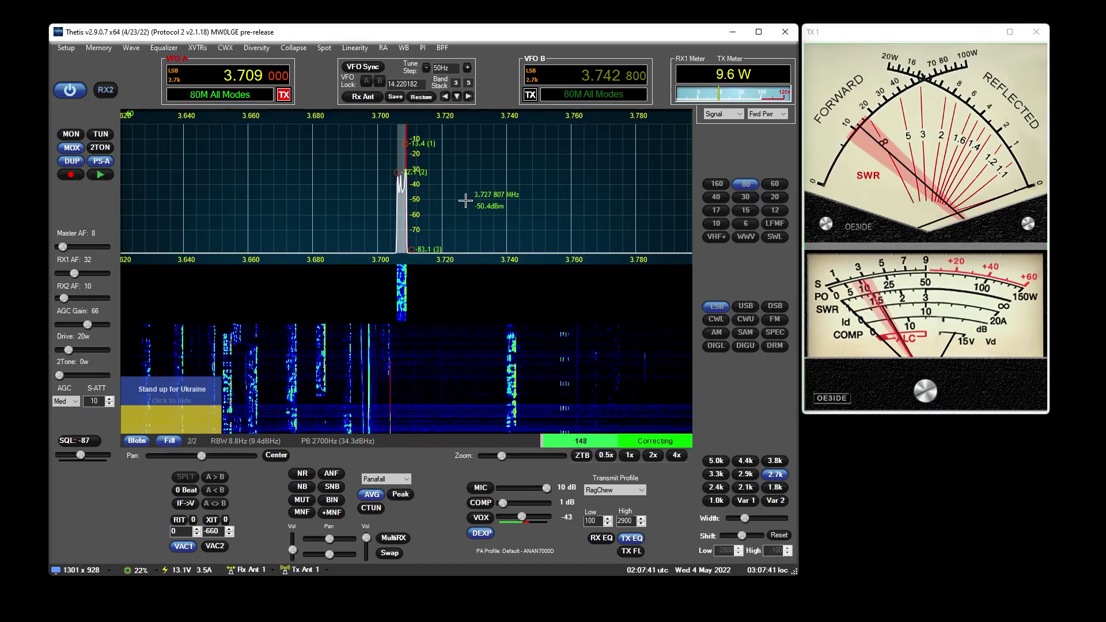
click(71, 148)
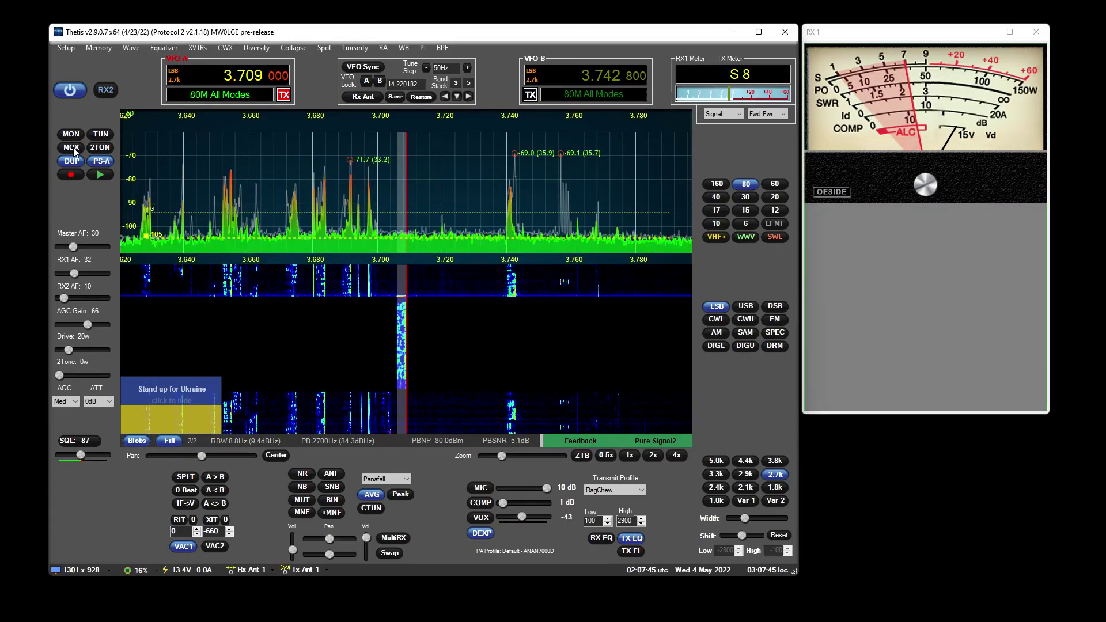
click(72, 147)
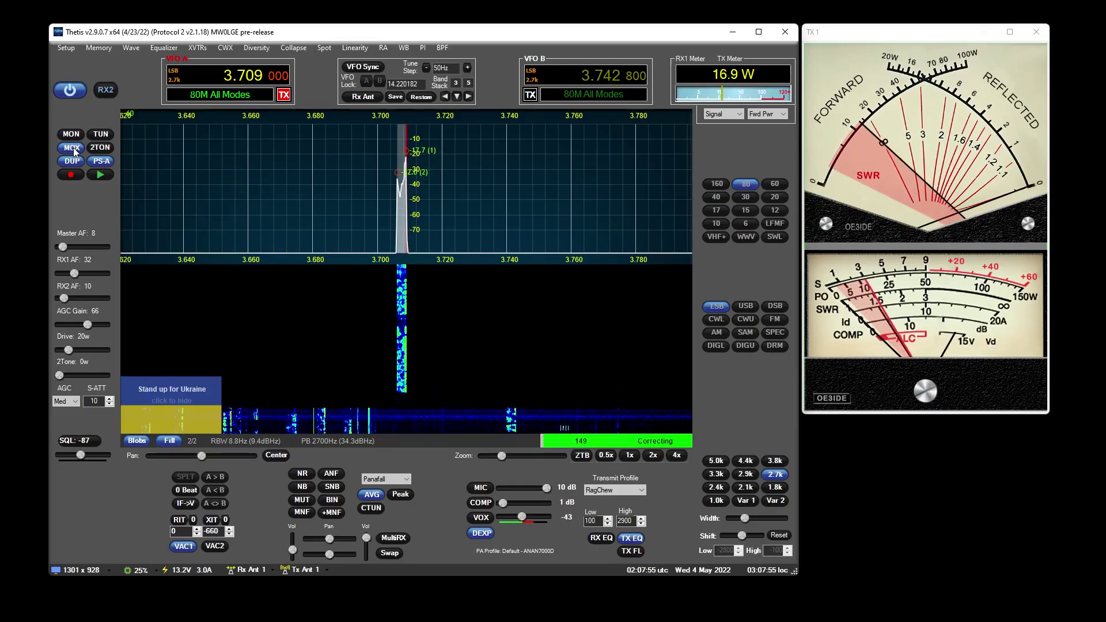
click(72, 149)
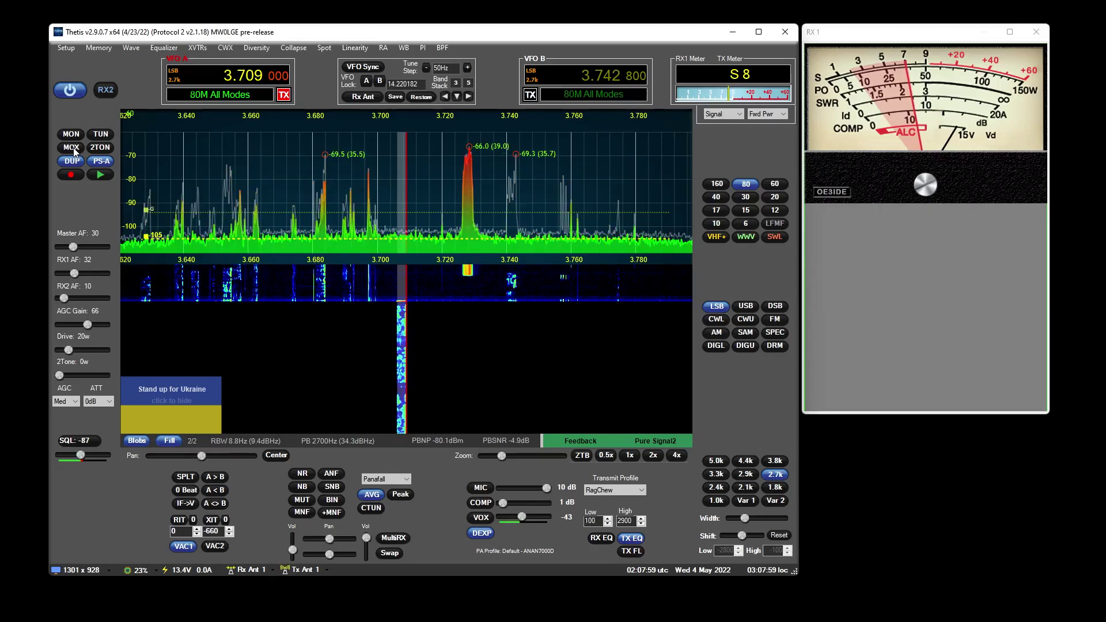
click(72, 148)
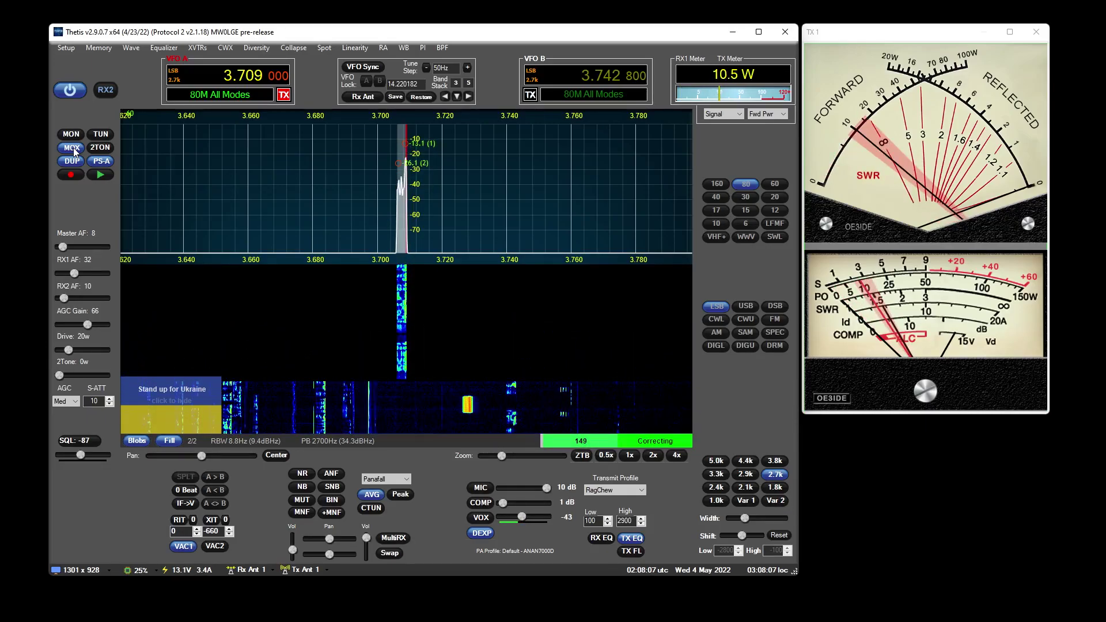
click(73, 149)
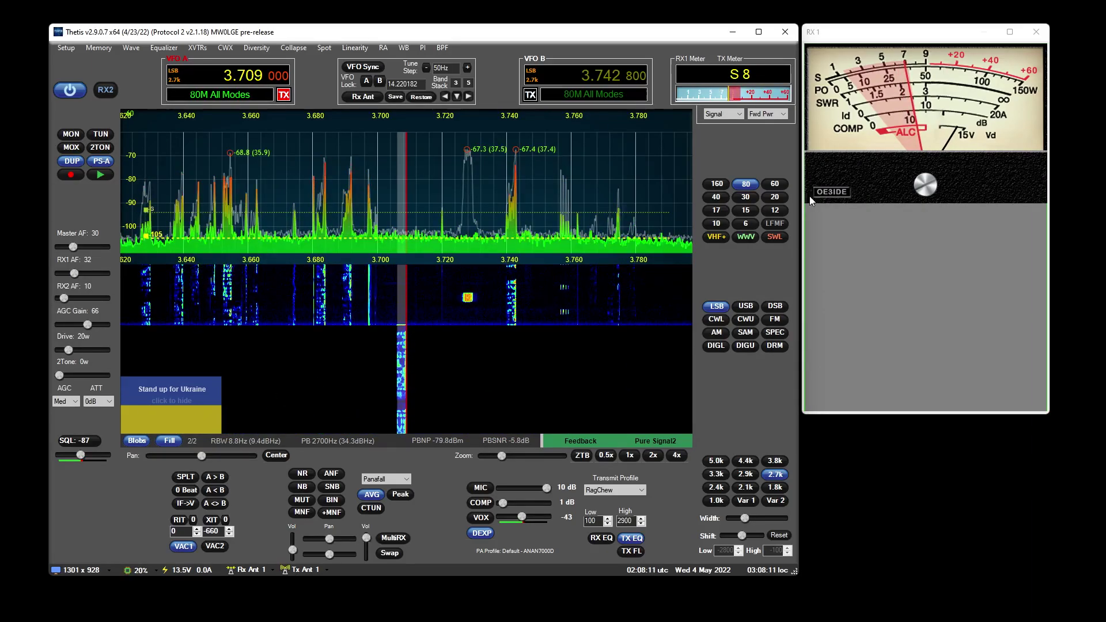
- Start a tune carrier and vary the transmit drive to 50 W and about 10 W, bringing it back to 20 W
click(102, 134)
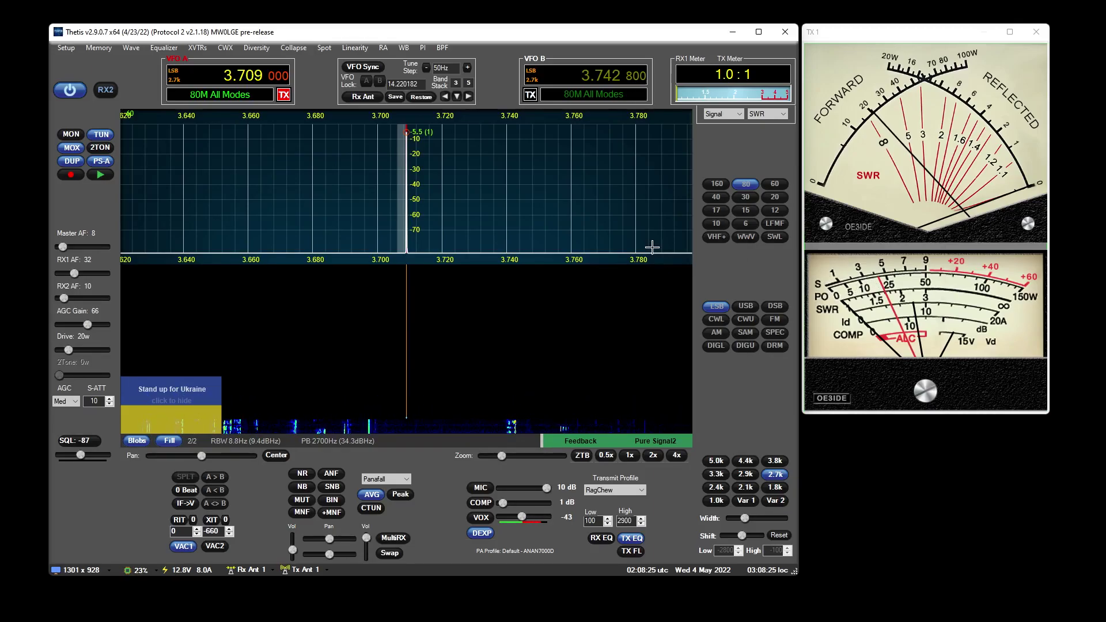
drag(69, 350, 82, 350)
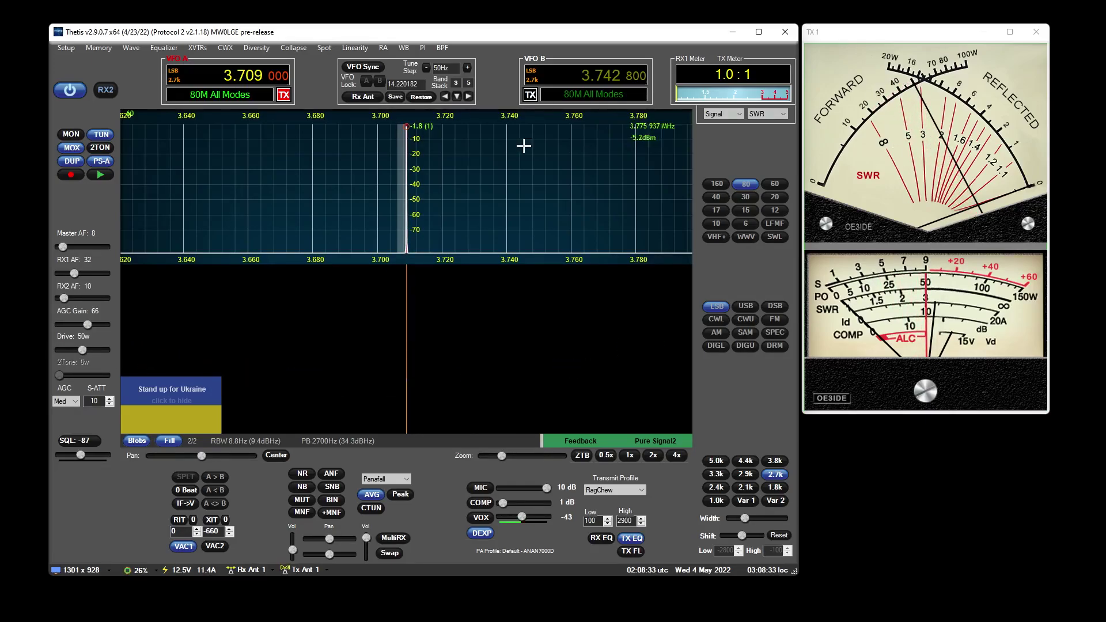
drag(83, 350, 65, 351)
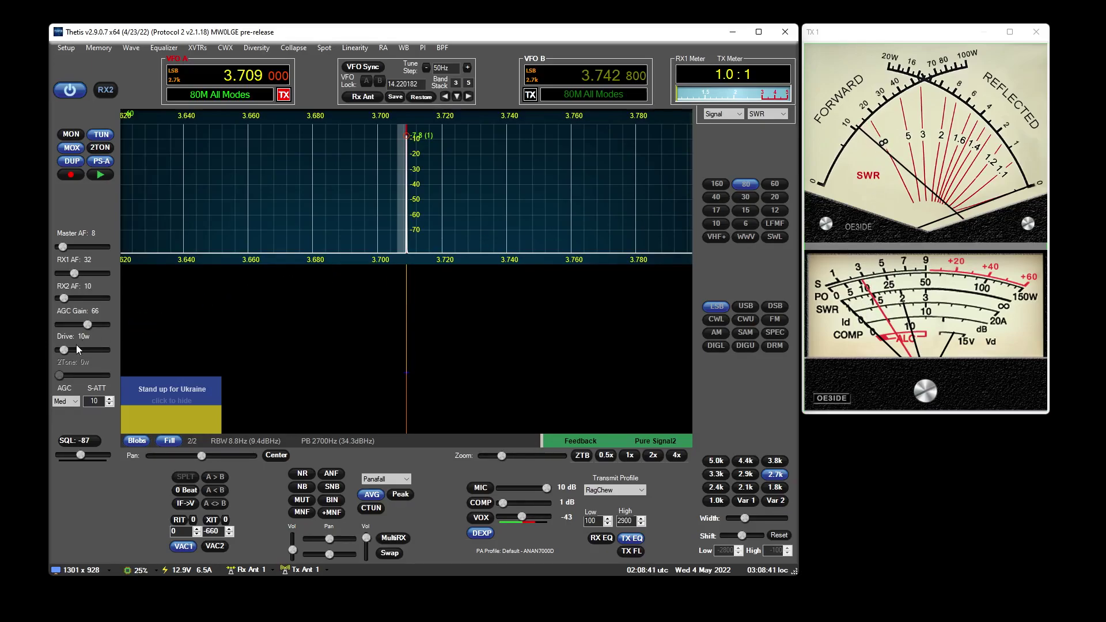
drag(65, 351, 64, 355)
click(68, 349)
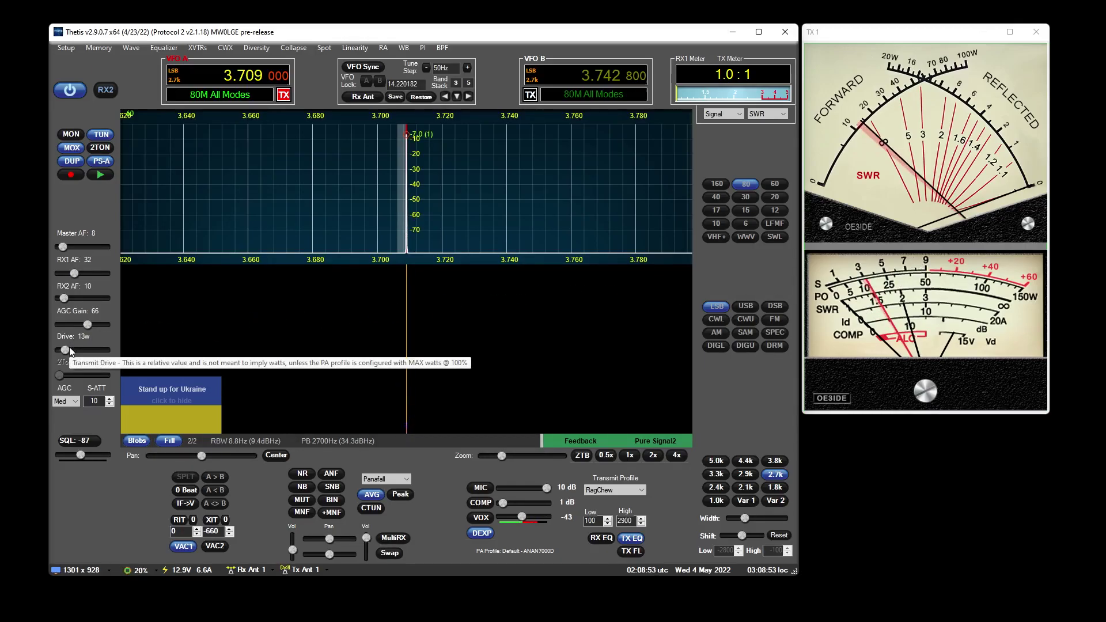
drag(69, 350, 70, 350)
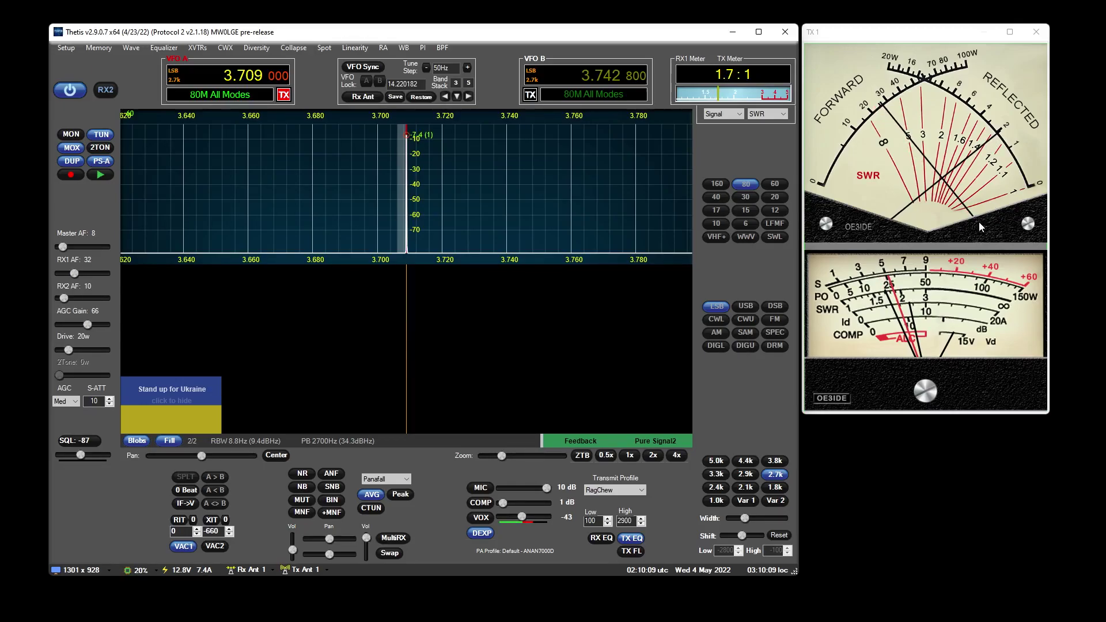
- Switch the TX meter reading from SWR to forward power and reflected power, and stop the tune carrier
click(772, 116)
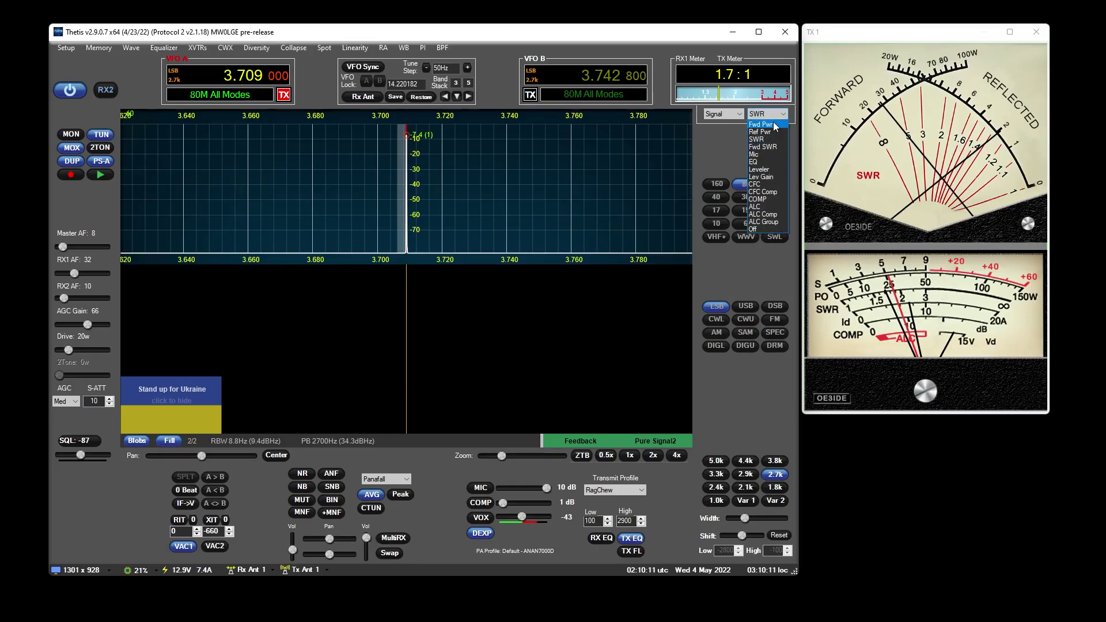
click(771, 129)
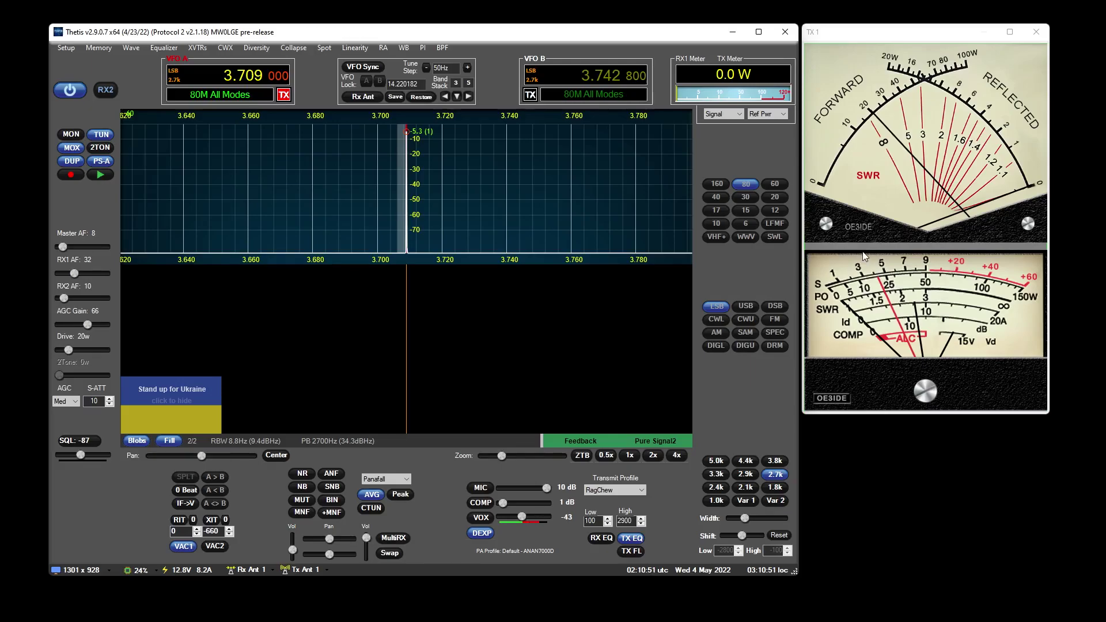
click(101, 135)
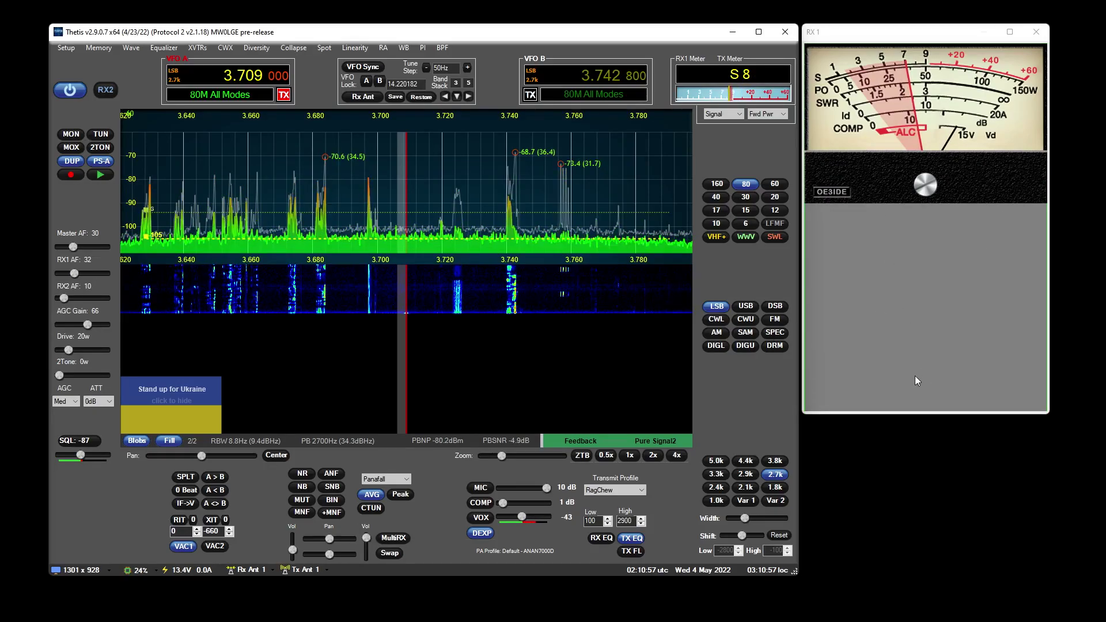
- Review the available TX meter readings with Fwd Pwr kept, and transmit briefly with MOX to watch the TX meters
click(782, 116)
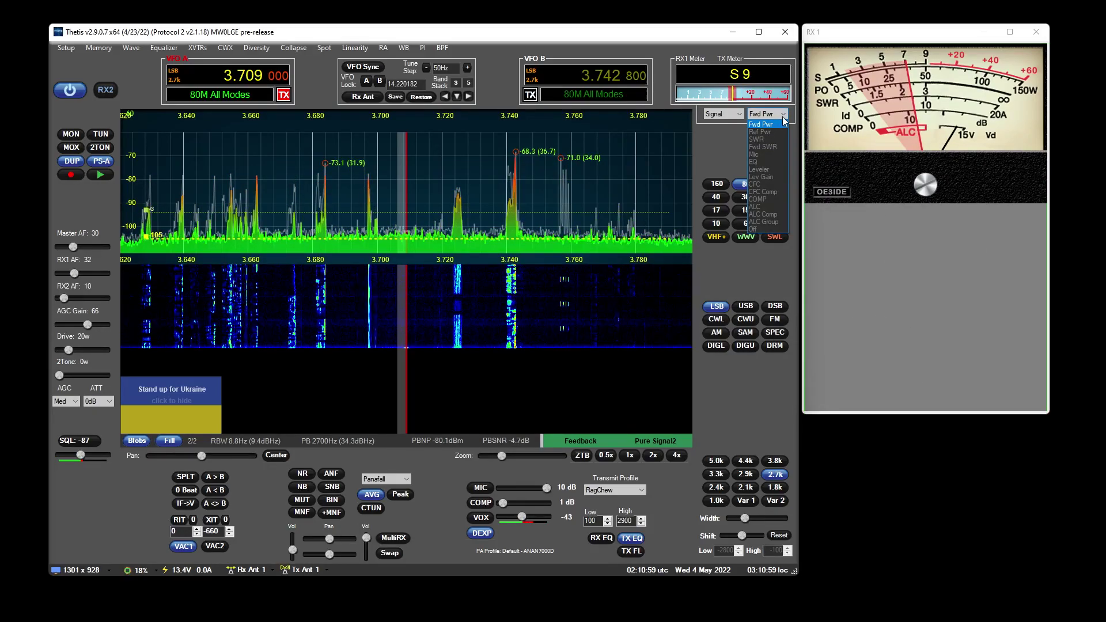
click(782, 116)
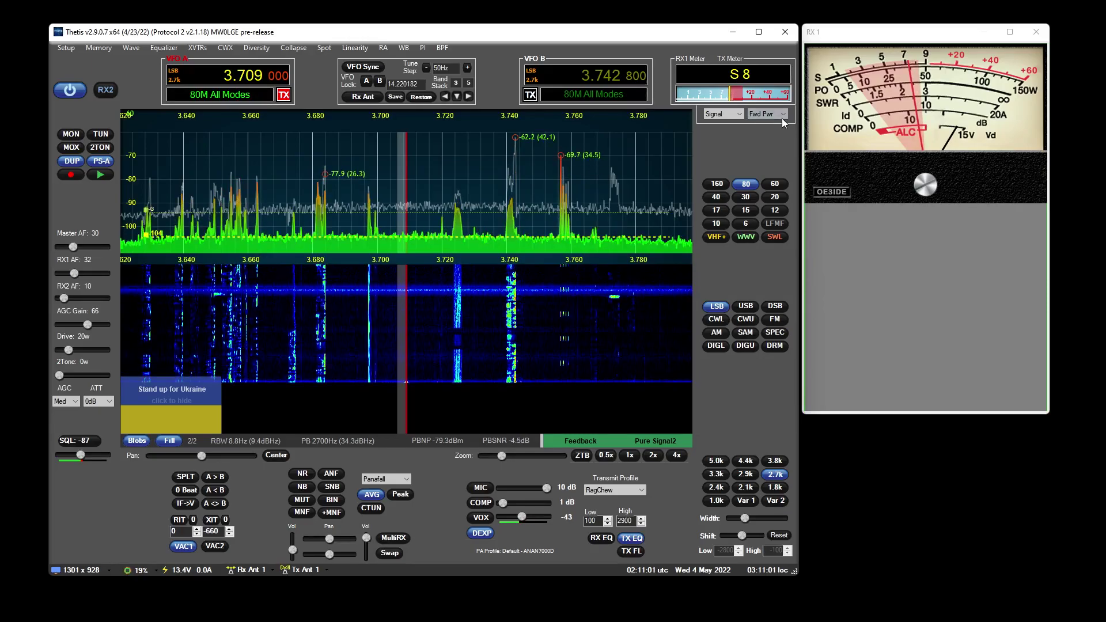
click(783, 118)
click(783, 118)
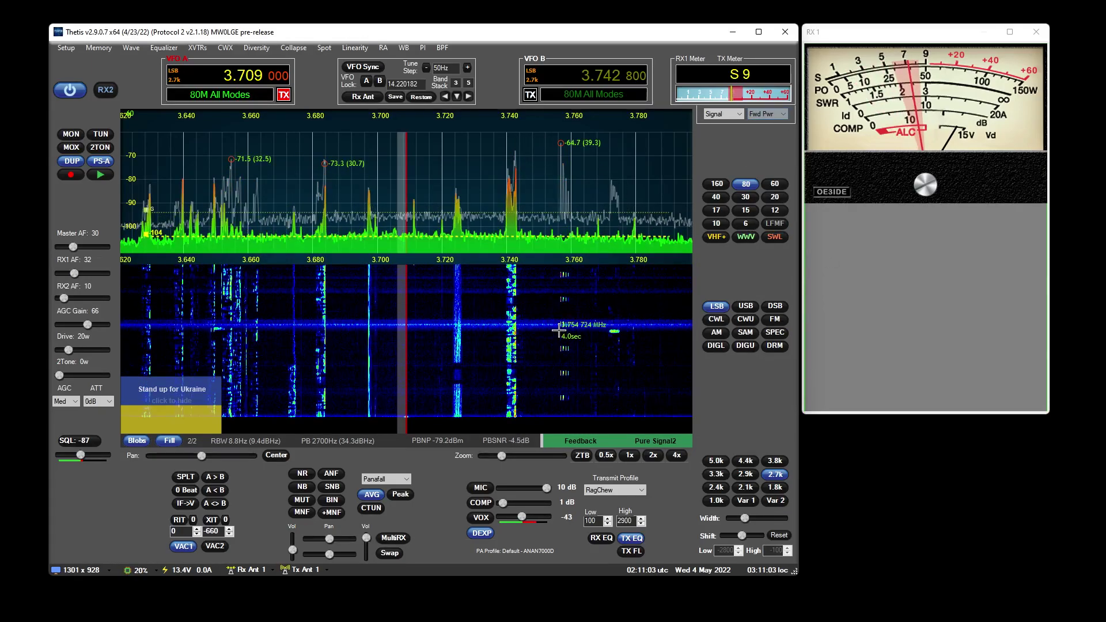
click(71, 148)
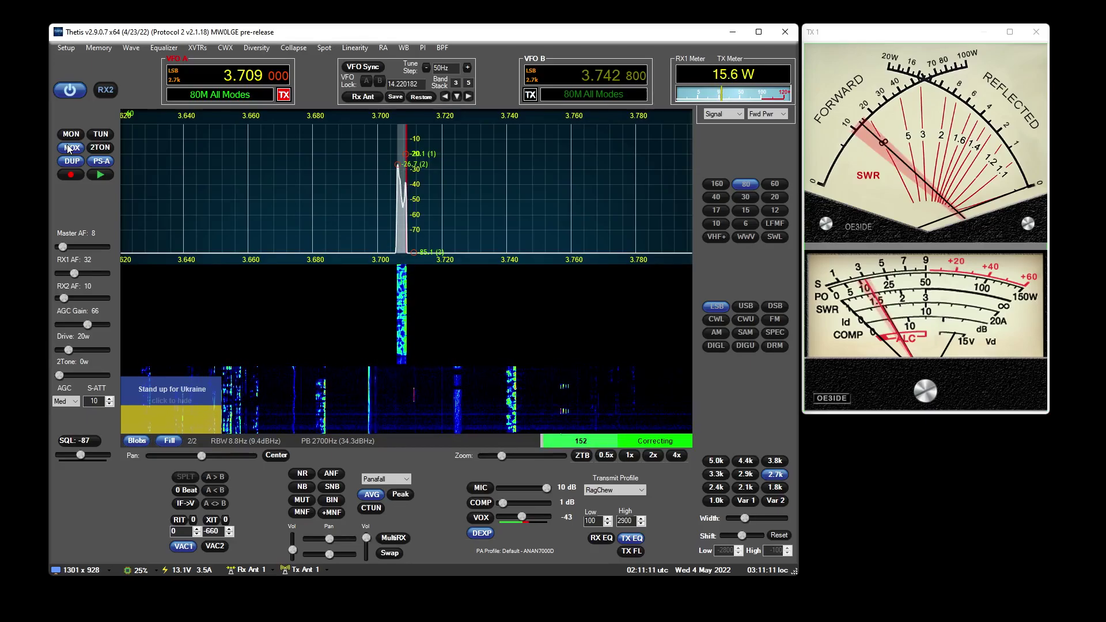
click(70, 148)
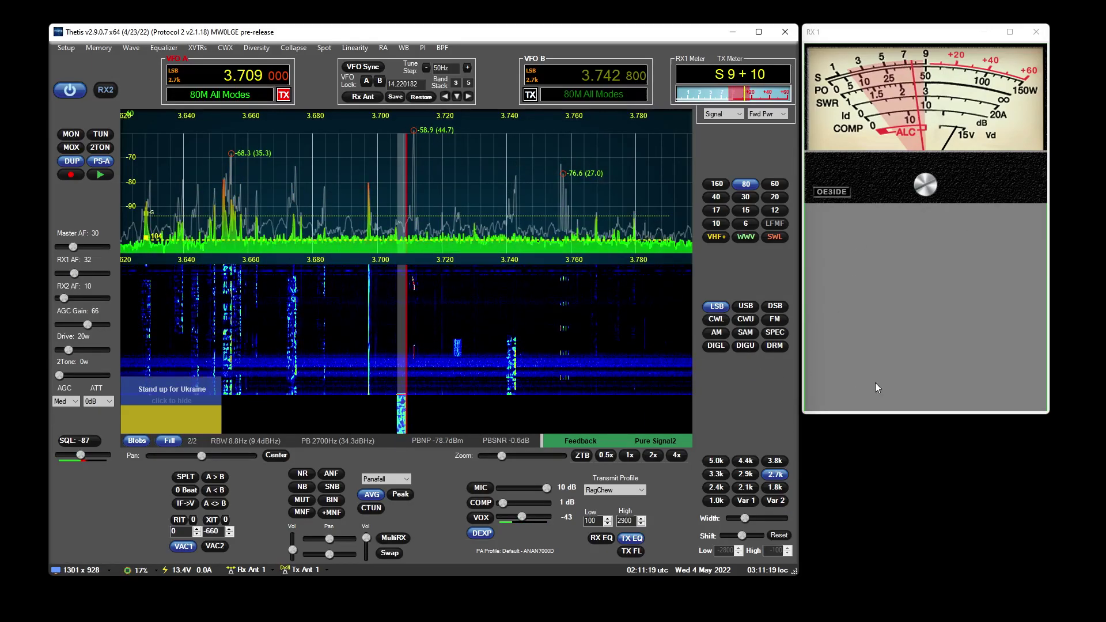
- Shrink the floating RX 1 meter window in both directions and enlarge it partway again so its meter rescales
drag(1048, 412, 1023, 279)
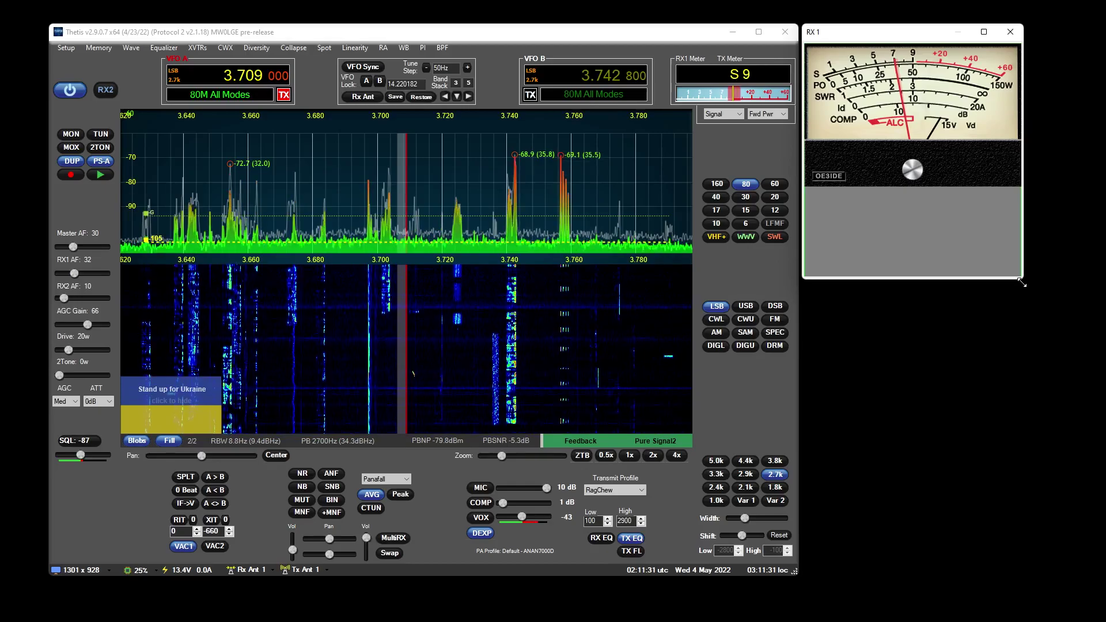
drag(1023, 280, 954, 219)
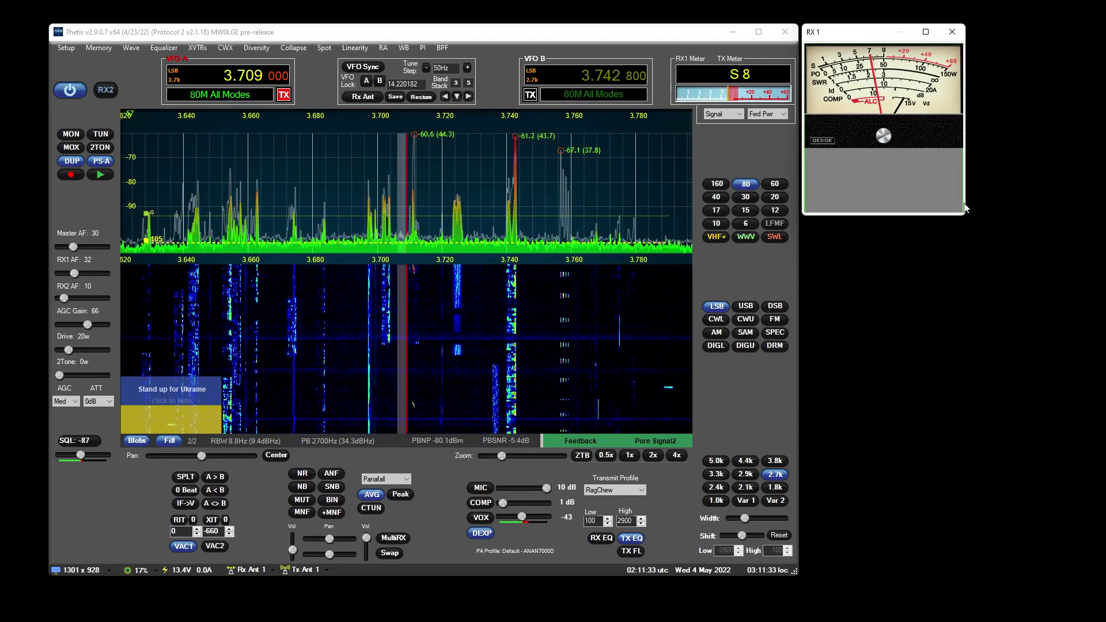
drag(966, 214, 1029, 249)
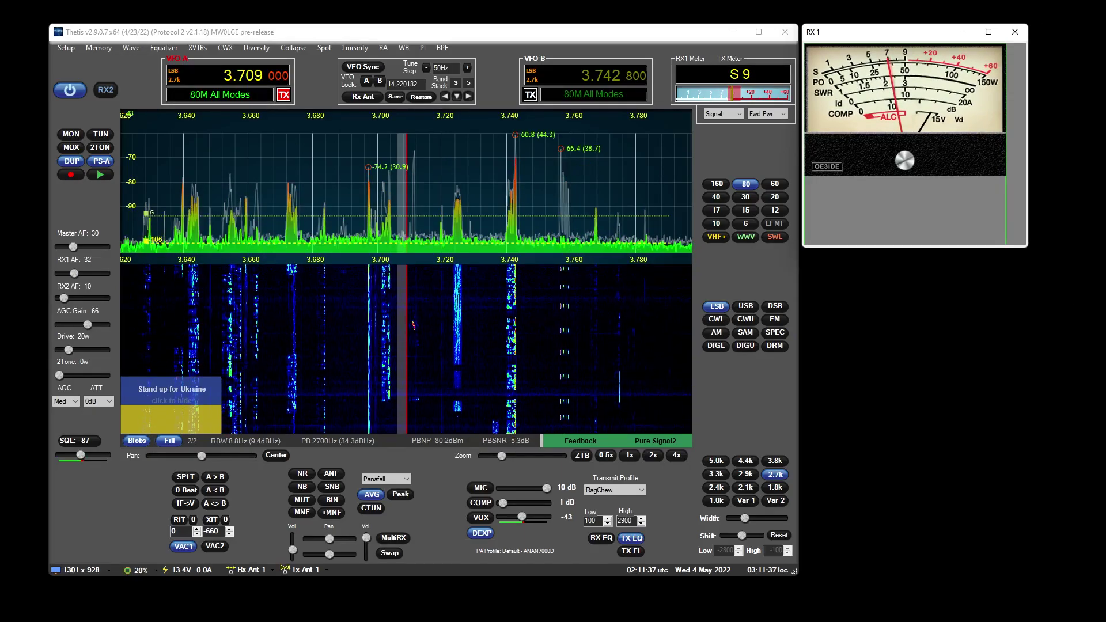